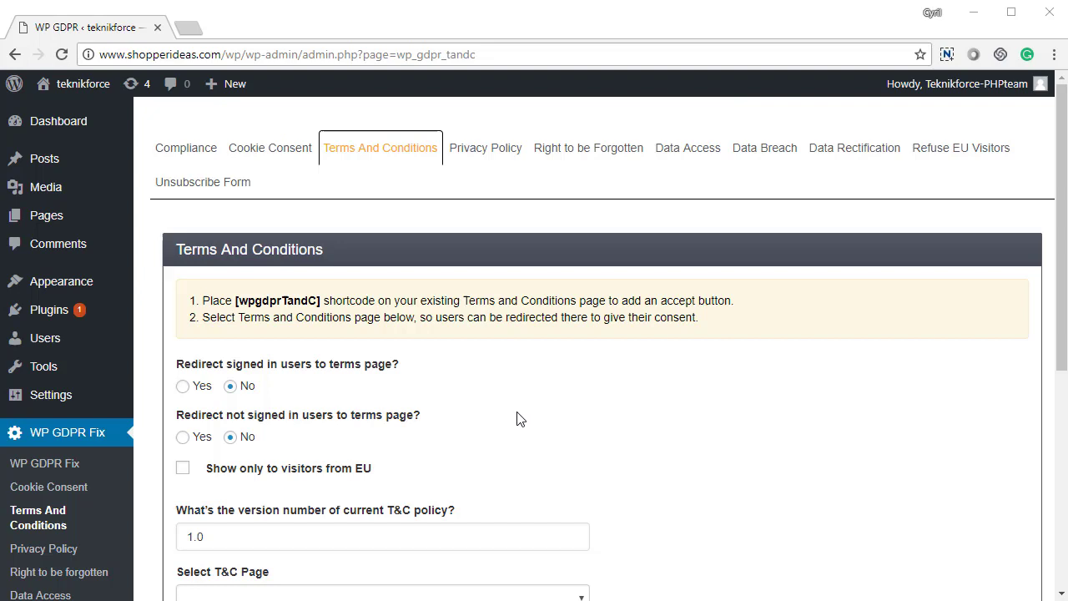
# Try the signed-in and not-signed-in redirect options and the EU-only terms limit
pyautogui.scroll(-1, 321, 355)
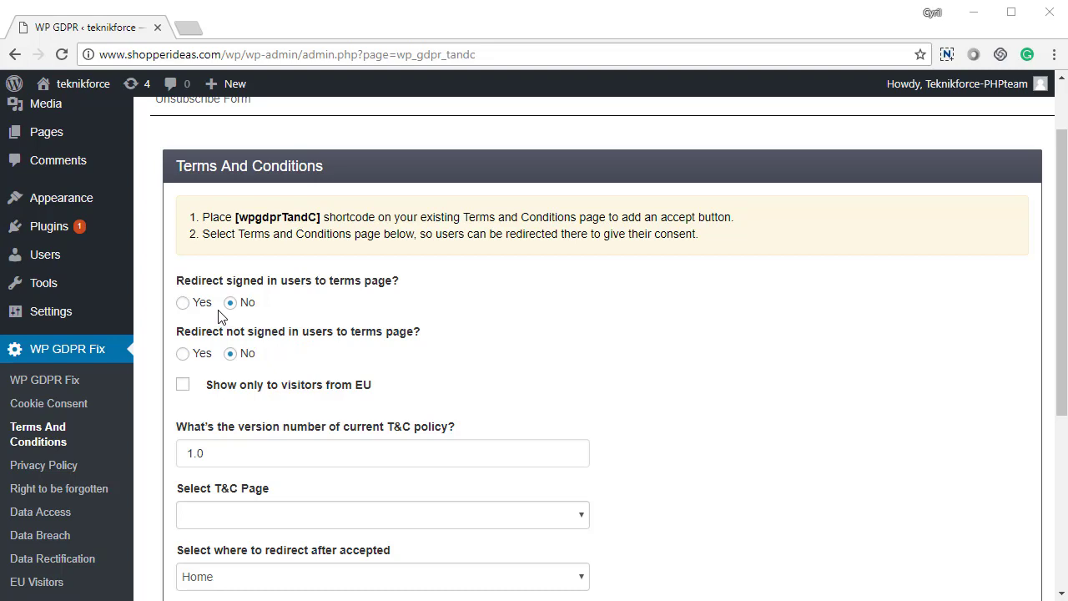
pyautogui.moveTo(232, 283); pyautogui.dragTo(439, 300)
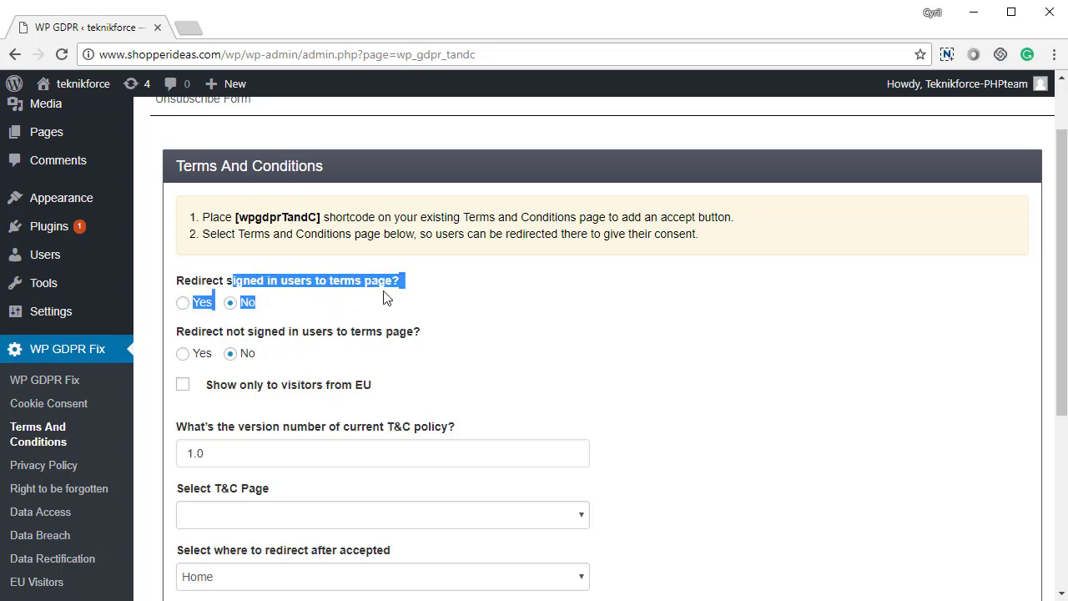
pyautogui.click(440, 301)
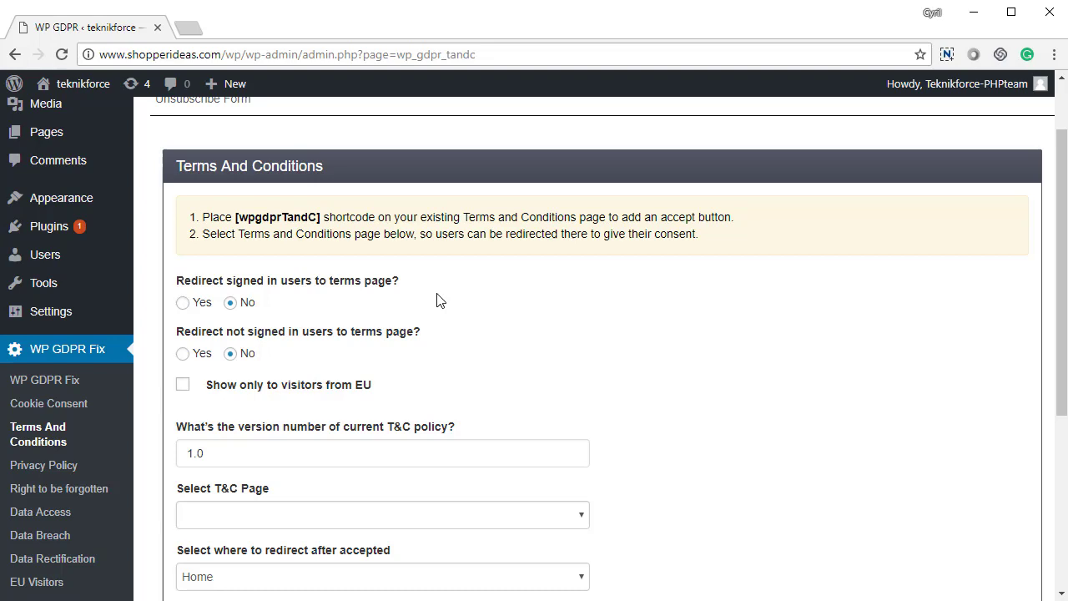
pyautogui.click(198, 310)
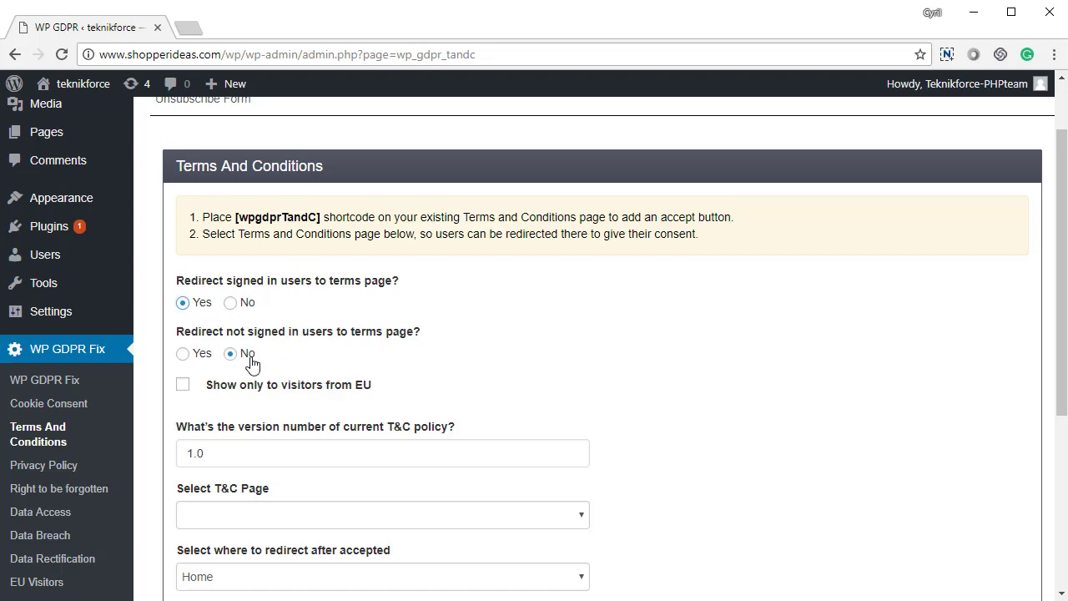
pyautogui.click(251, 307)
pyautogui.click(200, 354)
pyautogui.click(247, 355)
pyautogui.click(237, 393)
# Reset both terms-page redirects to No and turn off the EU-only limit
pyautogui.click(202, 304)
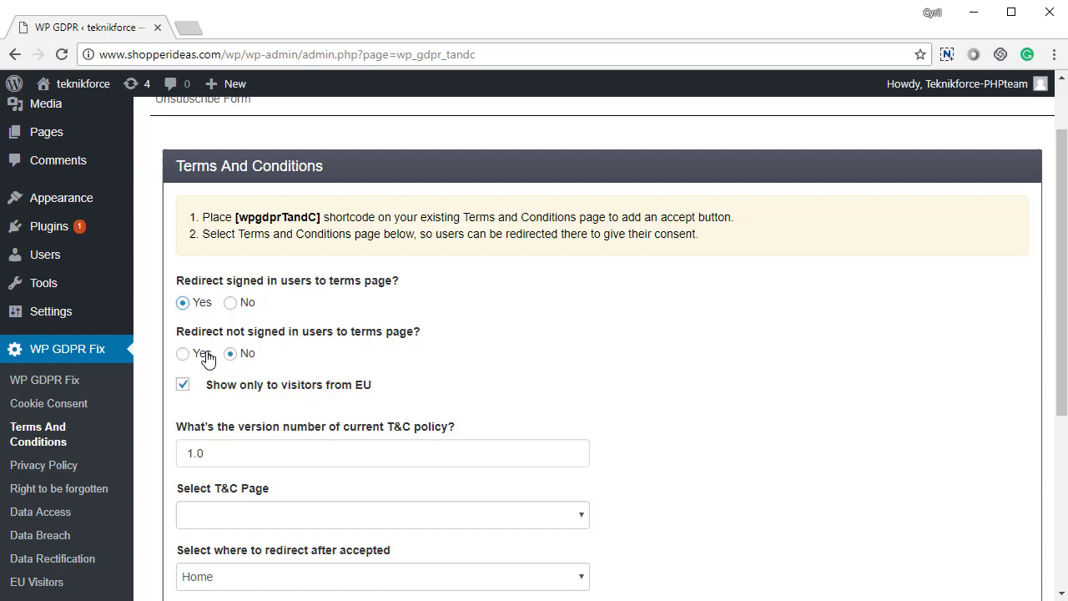
pyautogui.click(207, 359)
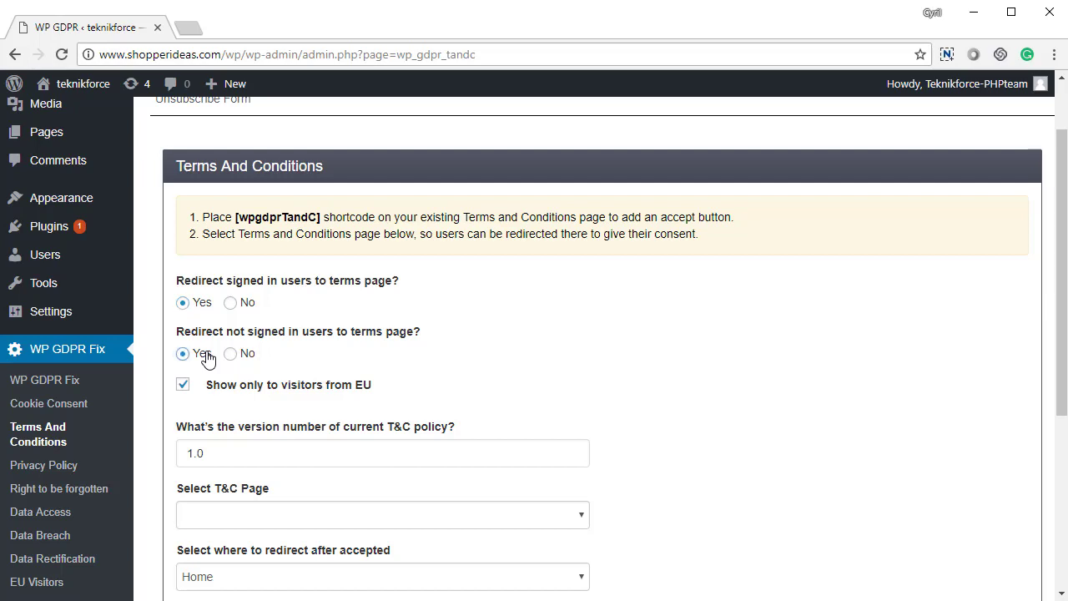
pyautogui.click(235, 355)
pyautogui.click(248, 305)
pyautogui.click(258, 393)
# Change the T&C version to 1.1 and back to 1.0, then list the selectable pages
pyautogui.scroll(-2, 246, 417)
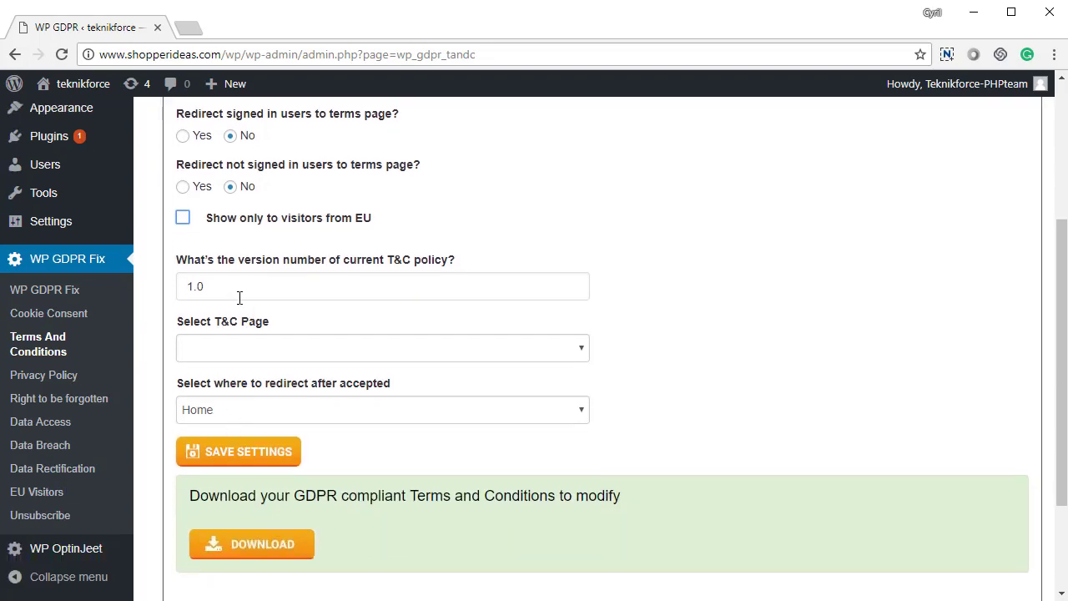
pyautogui.moveTo(209, 453)
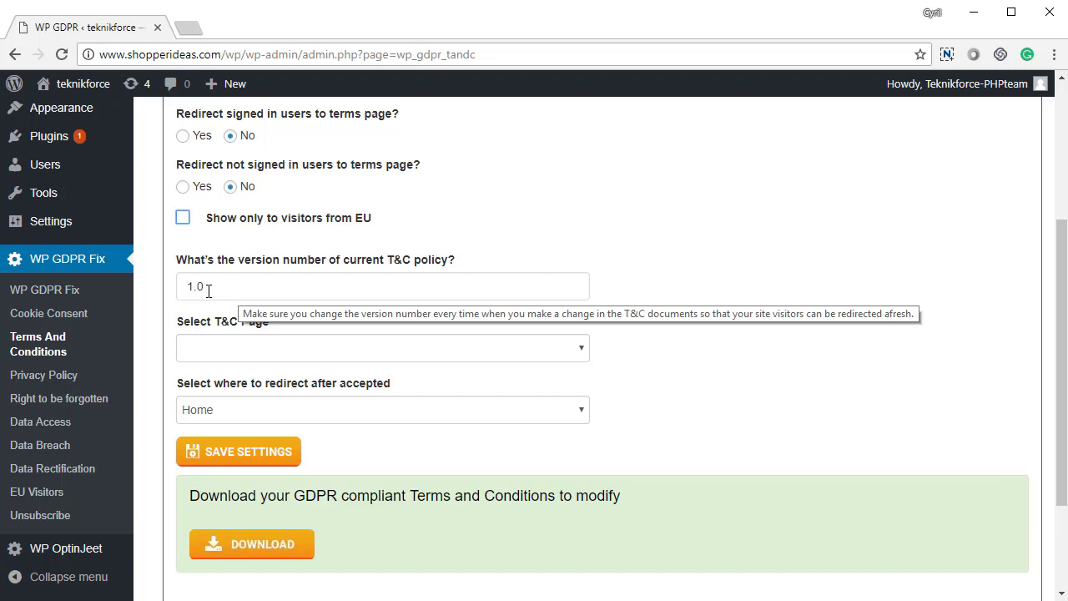
pyautogui.moveTo(198, 284); pyautogui.dragTo(217, 284)
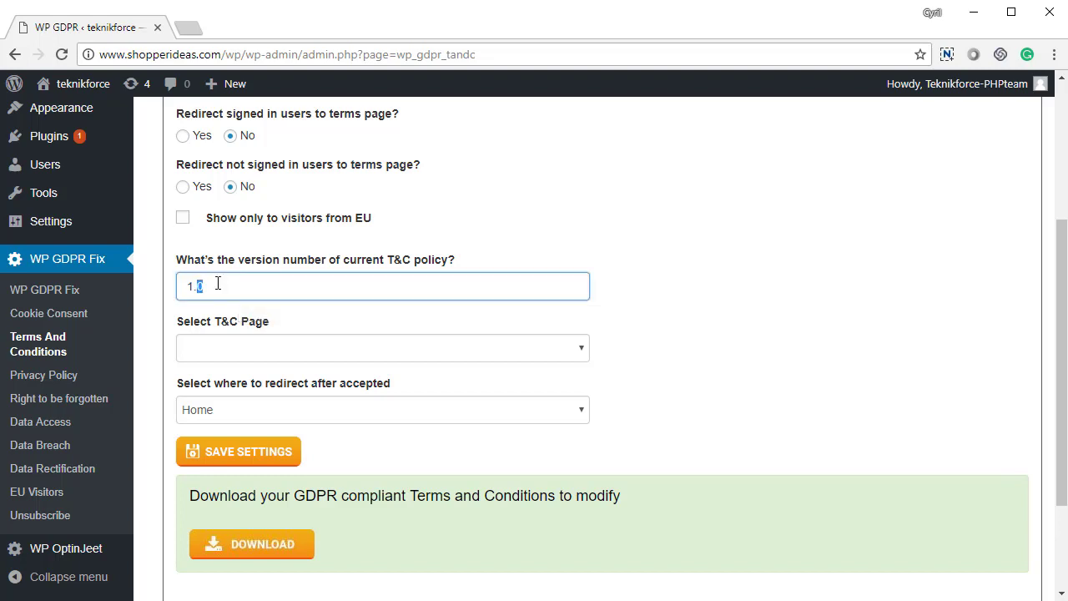
pyautogui.write('1')
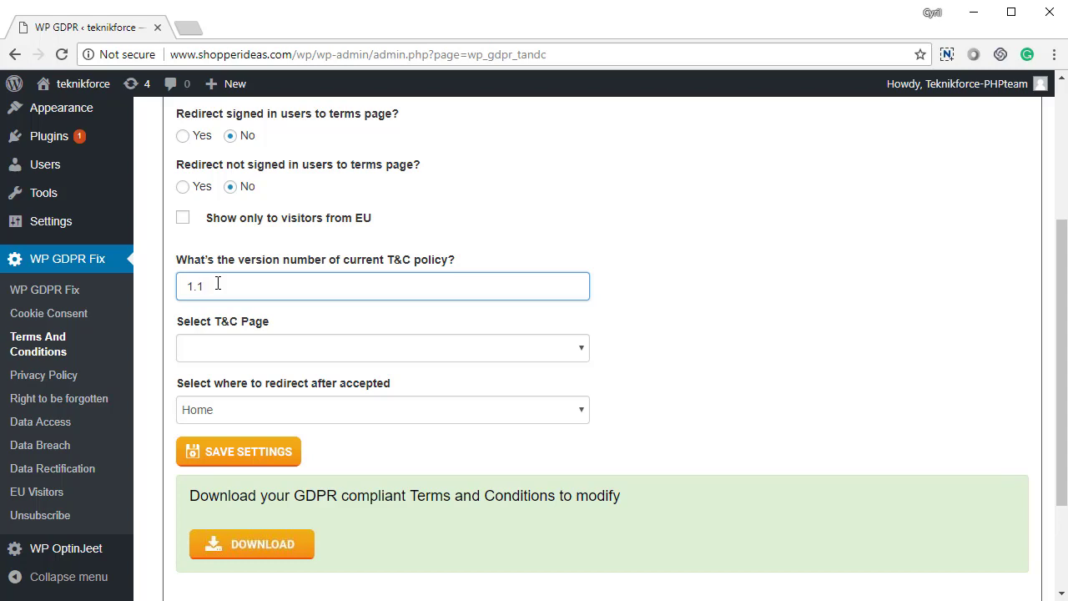
pyautogui.press('BackSpace')
pyautogui.write('0')
pyautogui.click(218, 359)
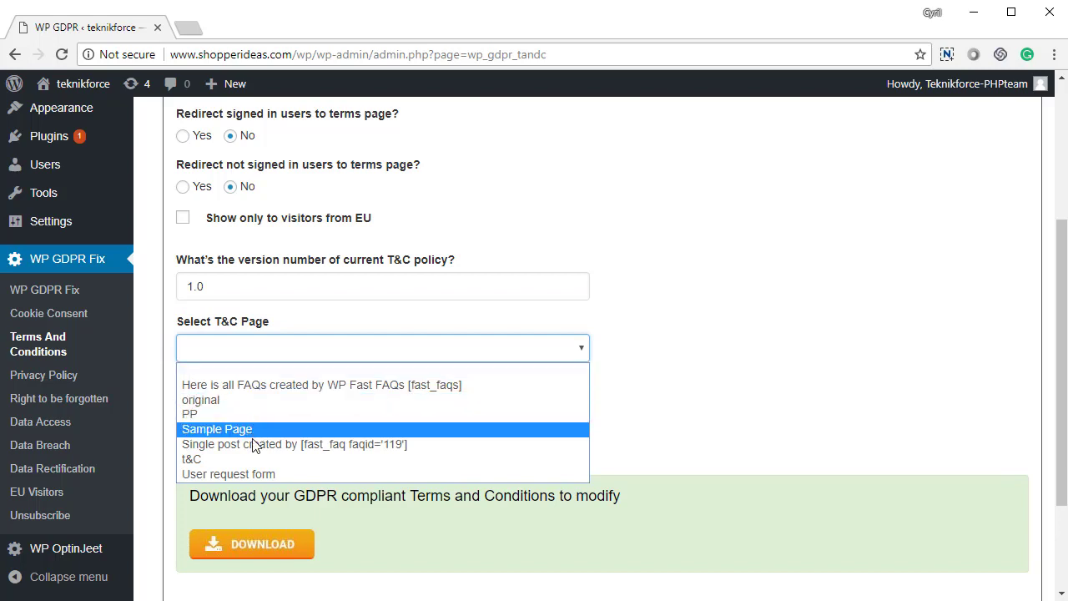
# Choose Sample Page as the T&C page and keep Home as the post-acceptance redirect
pyautogui.click(281, 356)
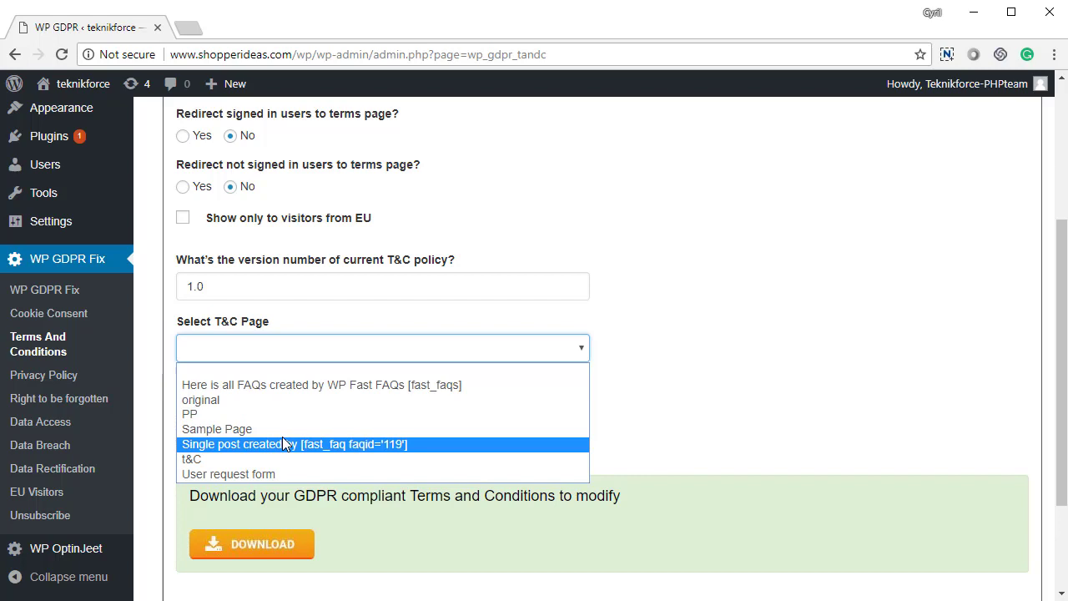
pyautogui.click(277, 474)
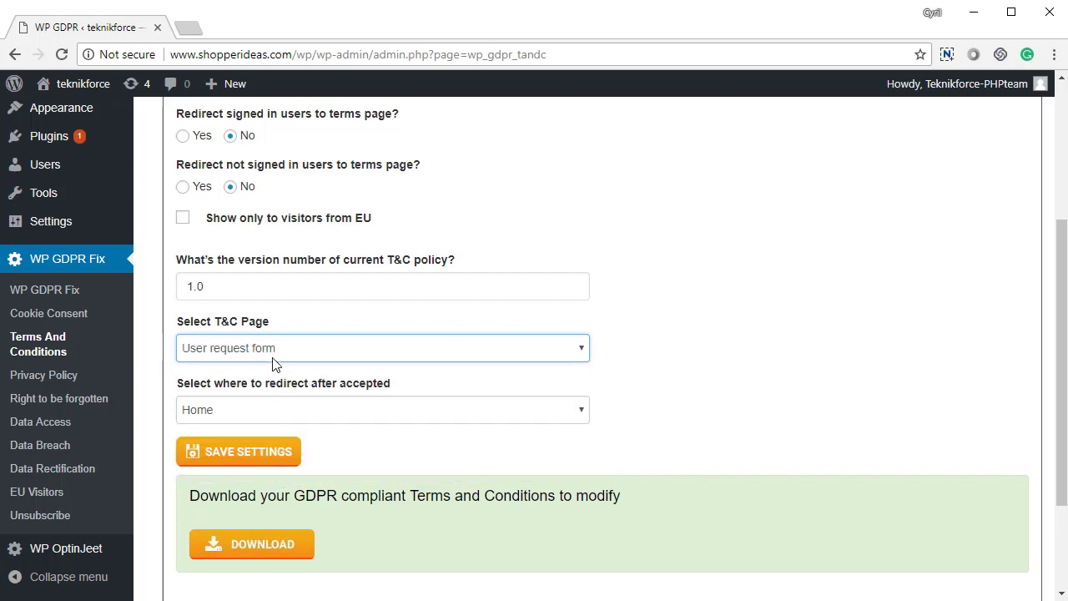
pyautogui.click(278, 359)
pyautogui.click(254, 431)
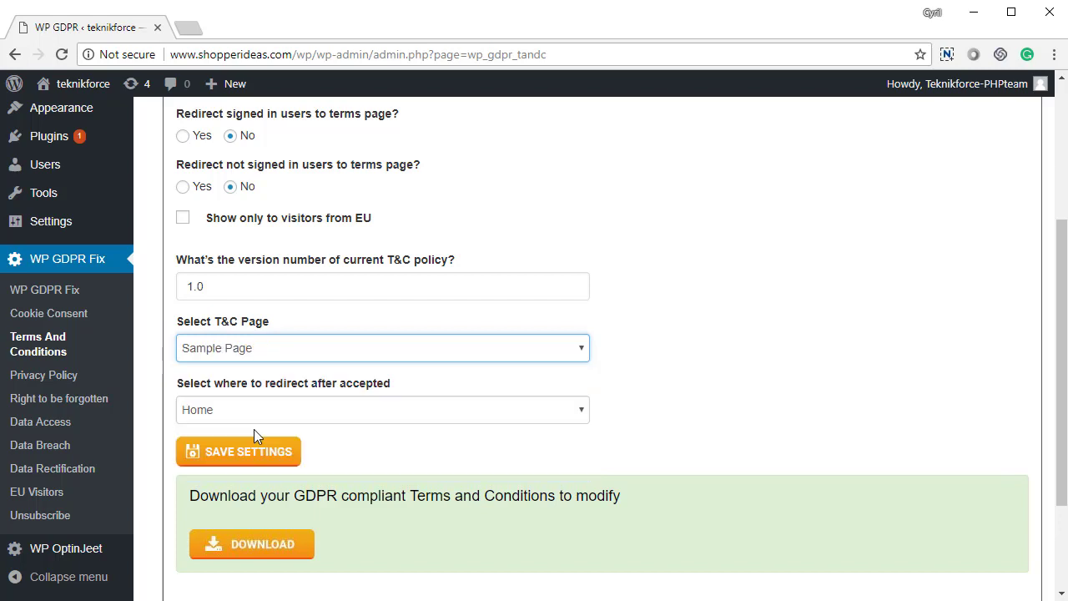
pyautogui.click(258, 413)
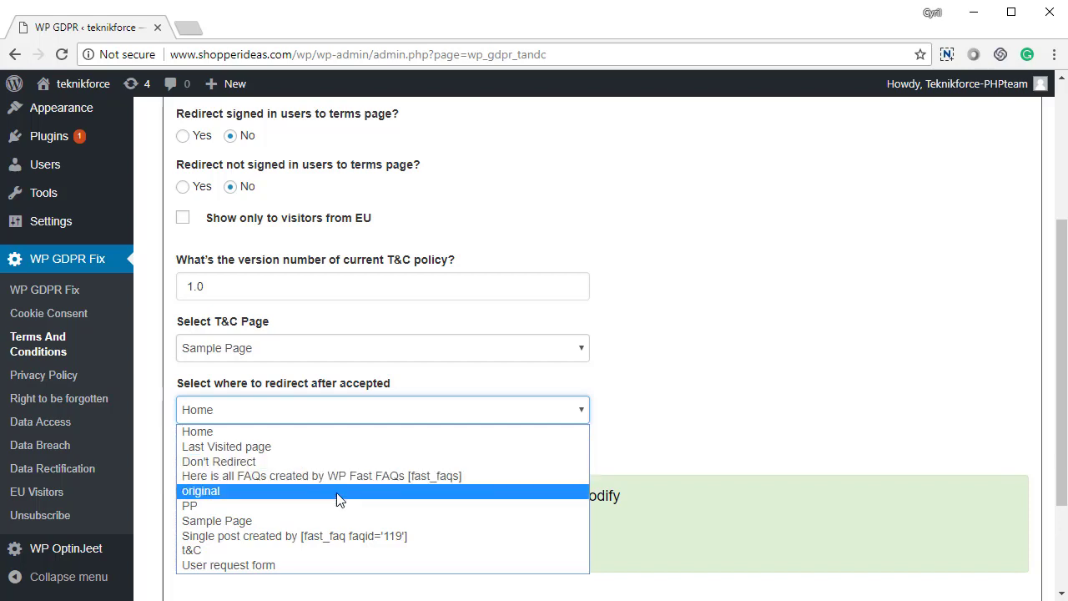
pyautogui.click(248, 427)
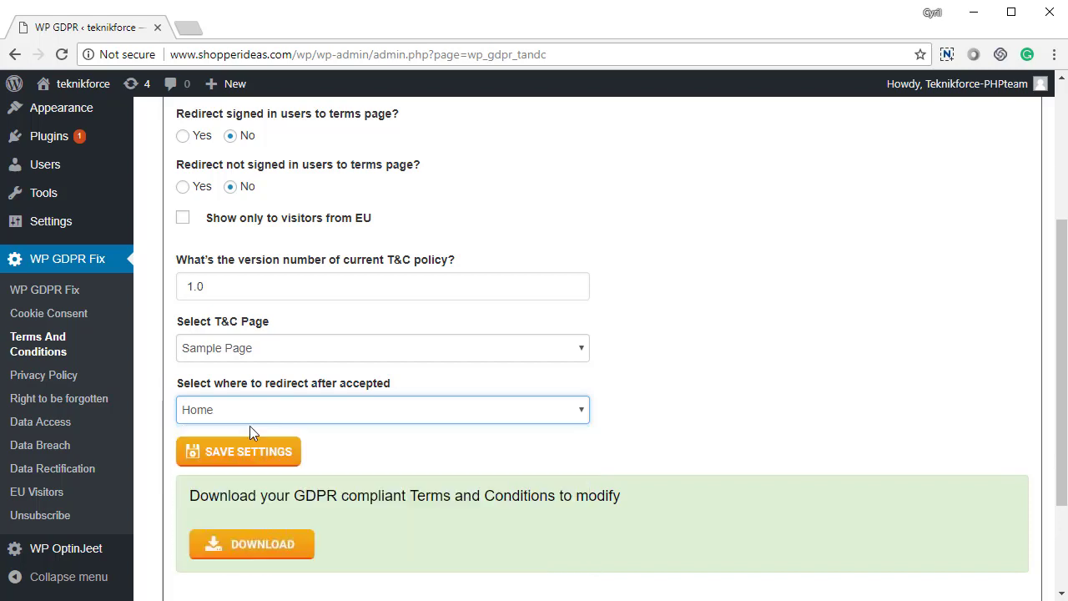
# Select the [wpgdprTandC] shortcode text and open the Pages list in a new tab
pyautogui.scroll(3, 250, 375)
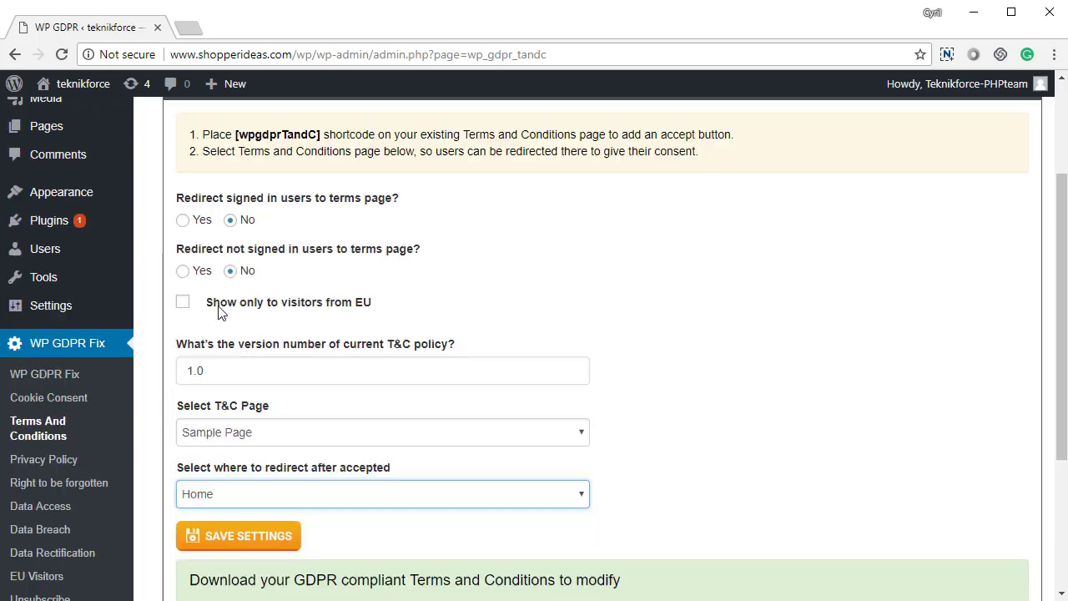
pyautogui.moveTo(212, 254); pyautogui.dragTo(338, 263)
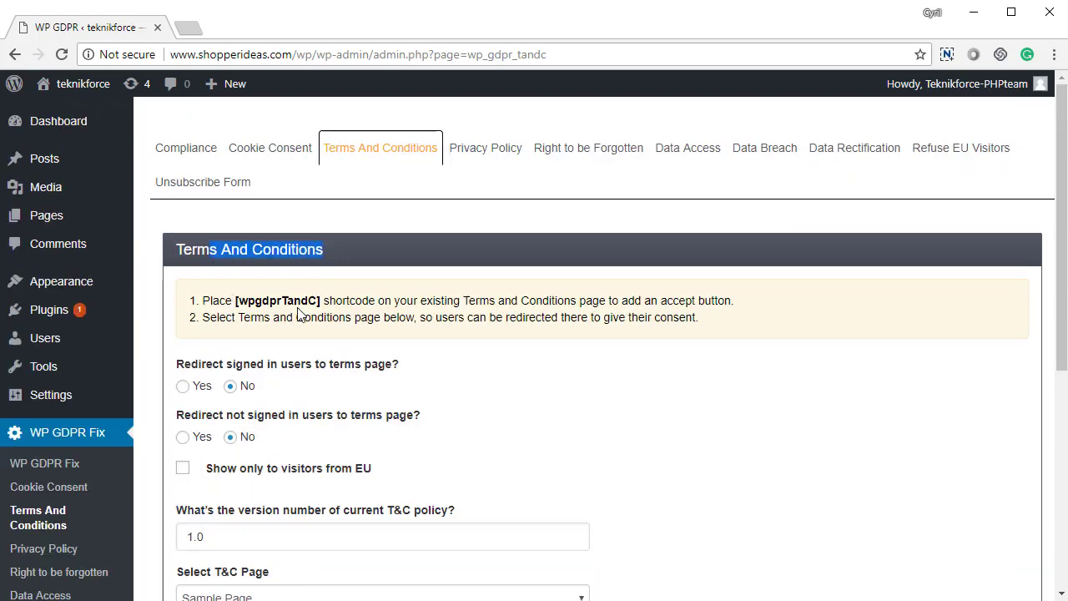
pyautogui.moveTo(235, 300); pyautogui.dragTo(320, 302)
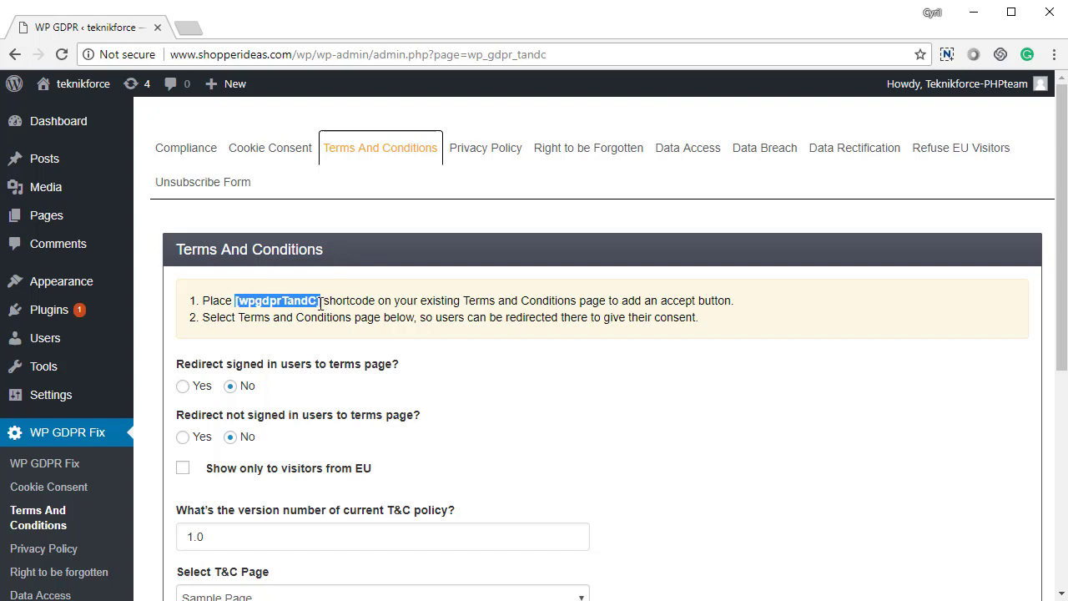
pyautogui.moveTo(320, 304); pyautogui.dragTo(320, 315)
pyautogui.hotkey('ctrl', 'c')
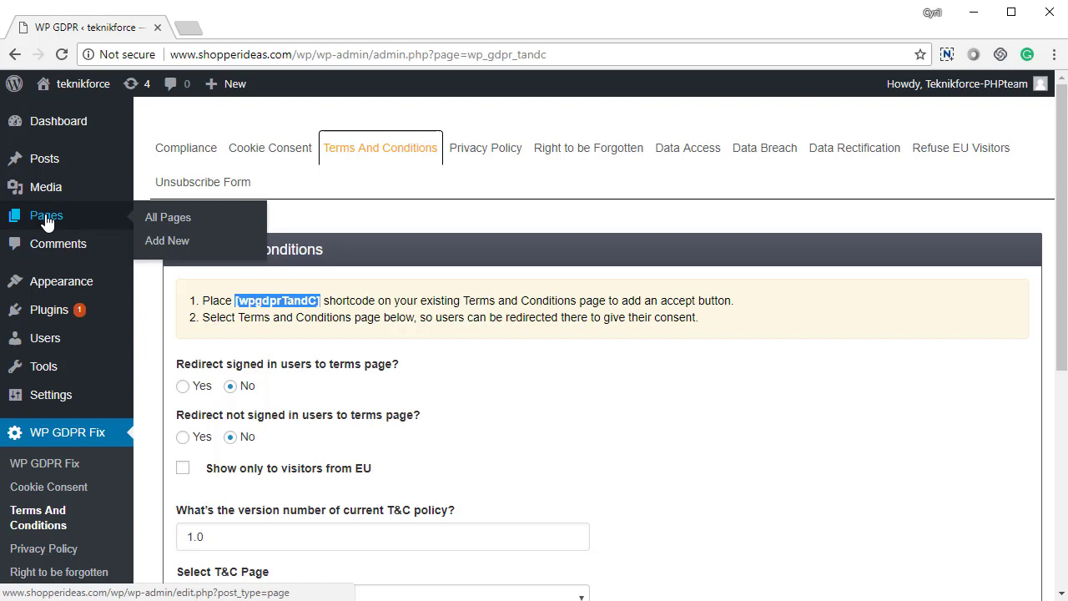
pyautogui.middleClick(50, 215)
pyautogui.click(173, 242)
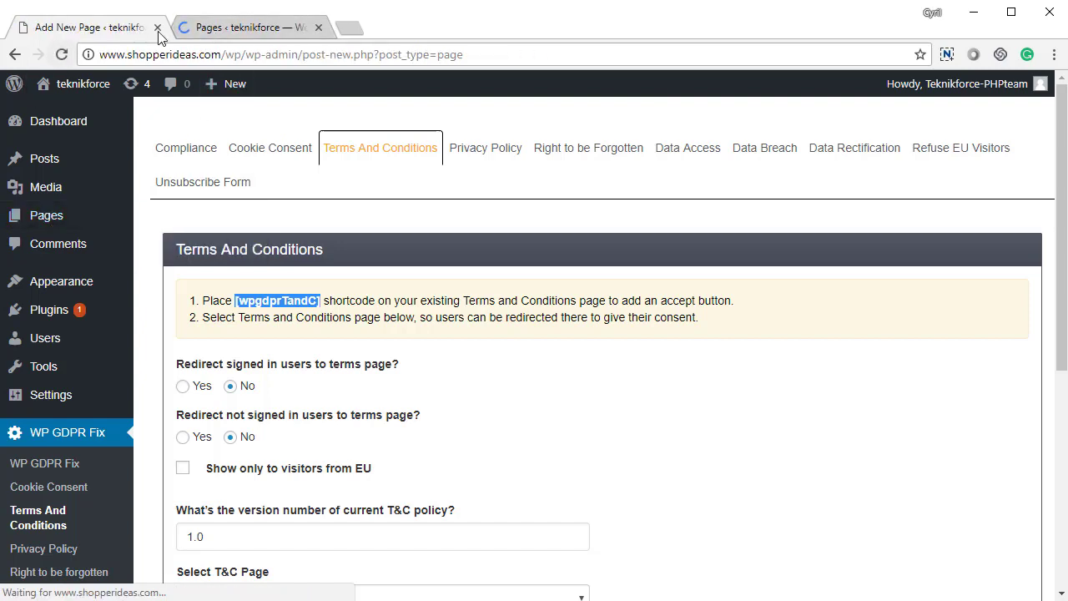
pyautogui.click(266, 28)
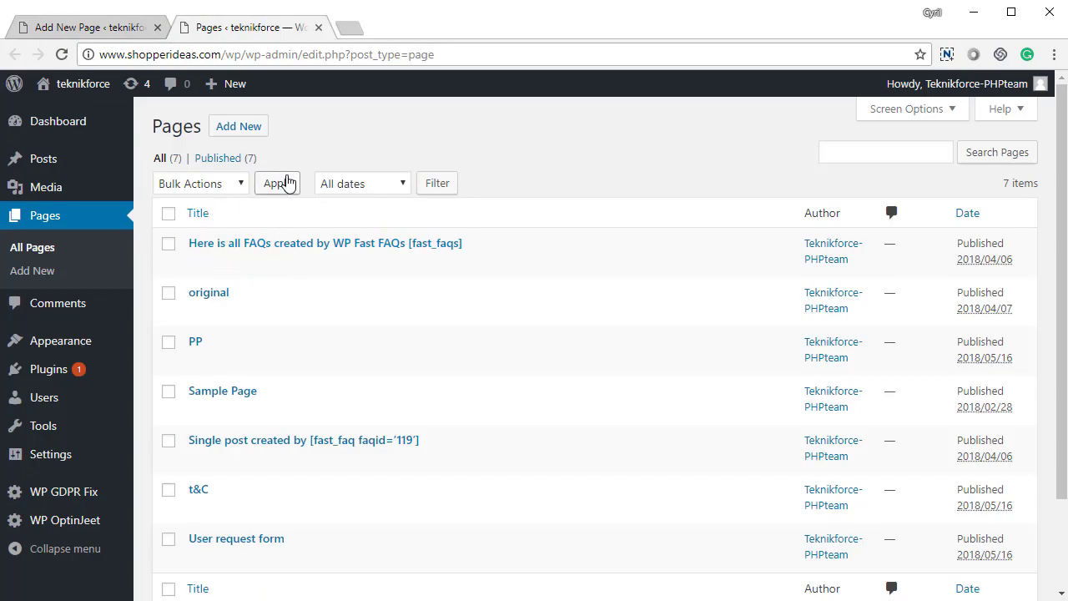
# Paste [wpgdprTandC] on a new line after Terms of use's last paragraph and update it
pyautogui.click(236, 124)
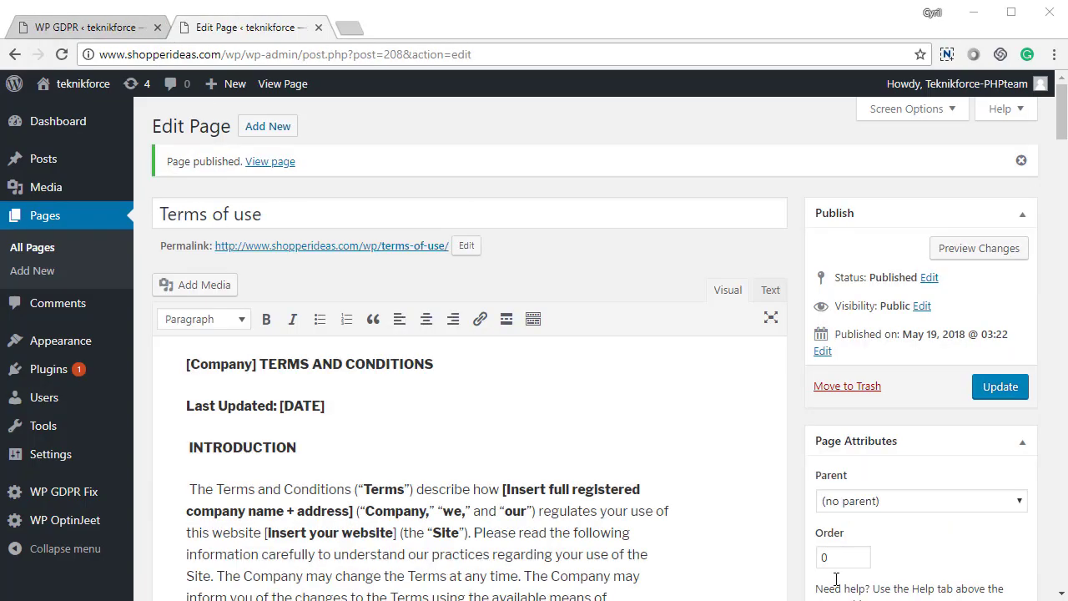
pyautogui.scroll(-3, 688, 444)
pyautogui.scroll(-5, 770, 270)
pyautogui.scroll(-5, 770, 269)
pyautogui.scroll(-5, 740, 314)
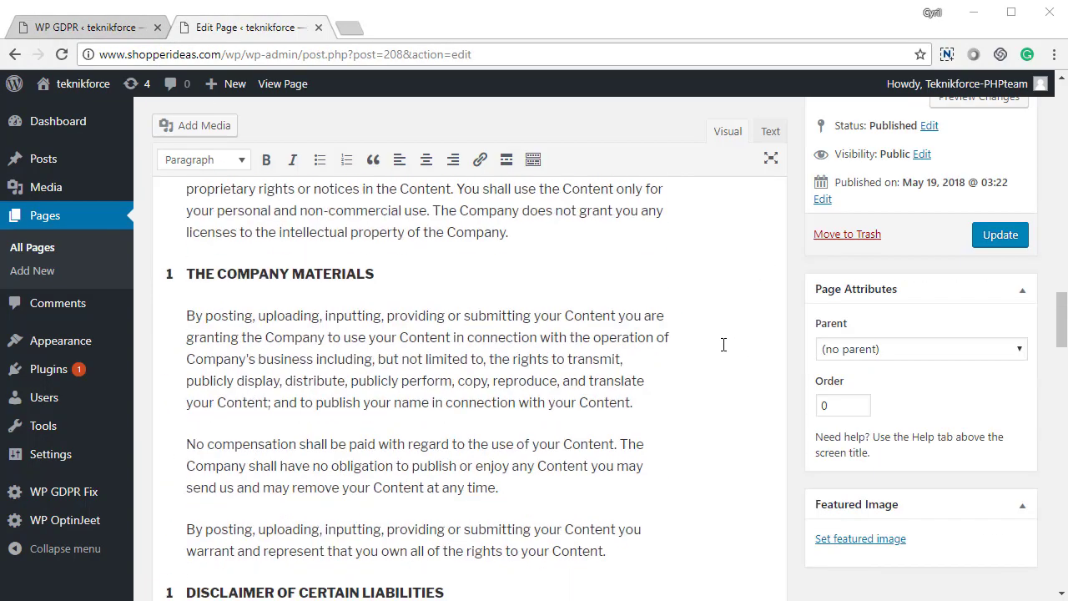
pyautogui.scroll(-5, 723, 343)
pyautogui.scroll(-5, 689, 377)
pyautogui.scroll(-5, 602, 424)
pyautogui.scroll(-5, 562, 429)
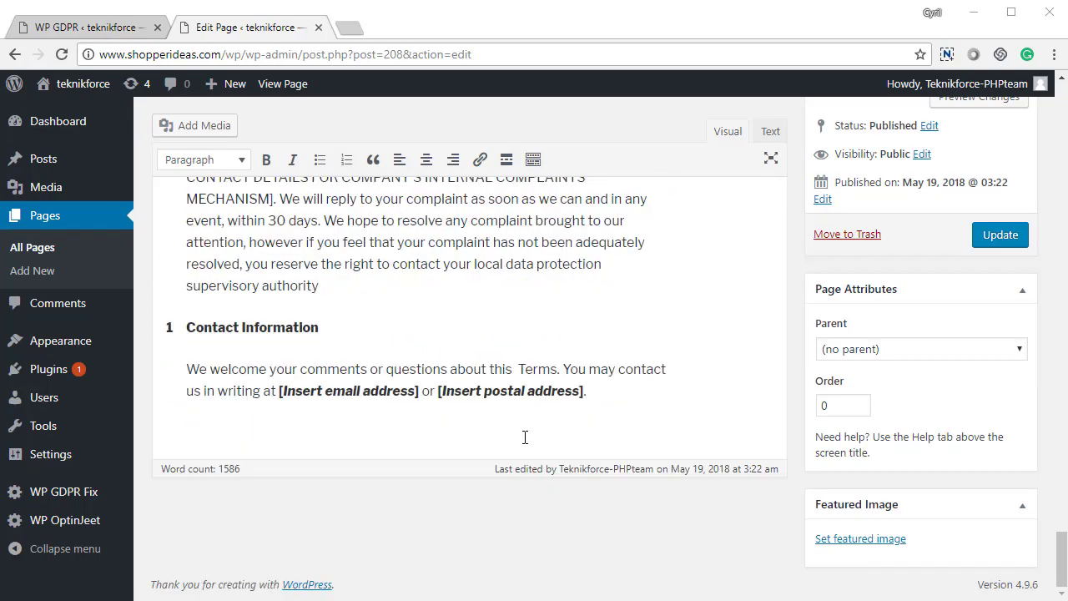
pyautogui.click(599, 408)
pyautogui.press('Return')
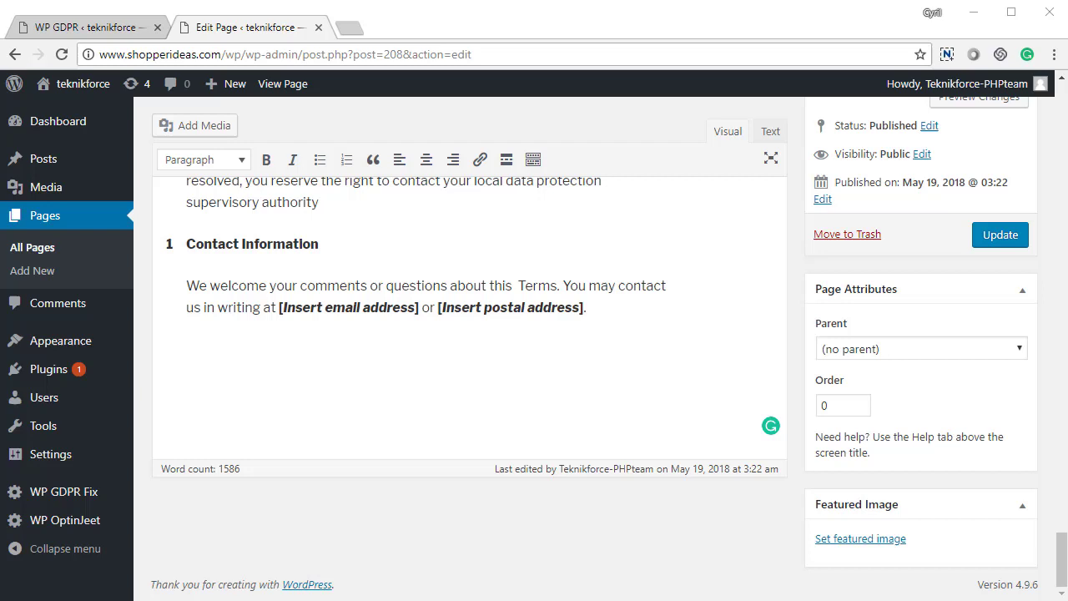
pyautogui.hotkey('ctrl', 'v')
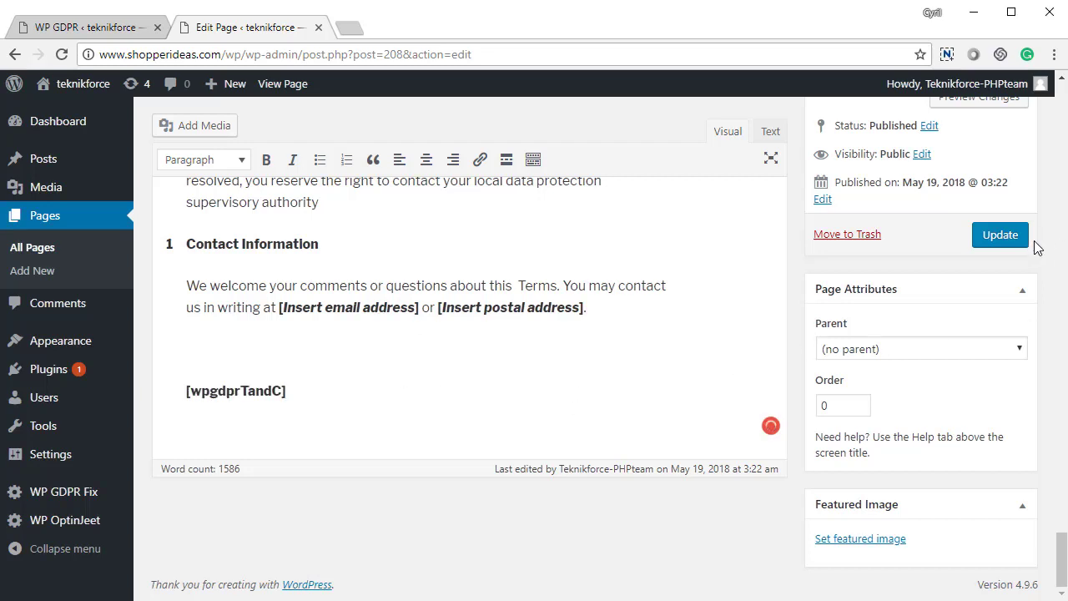
pyautogui.click(985, 238)
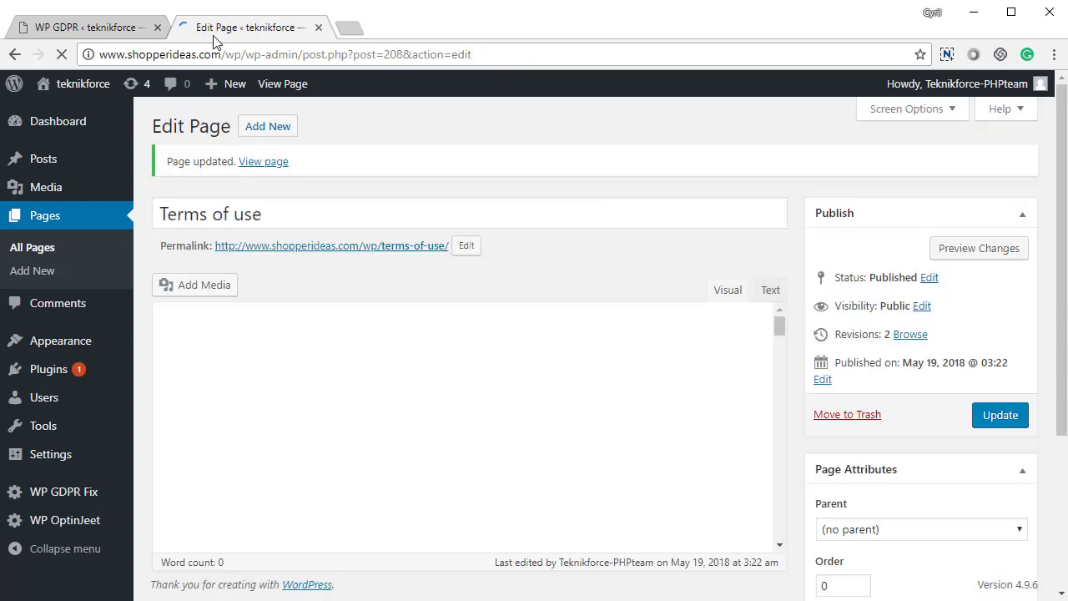
# Accept the terms via the I accept checkbox on the live page, then return to WP GDPR
pyautogui.click(399, 227)
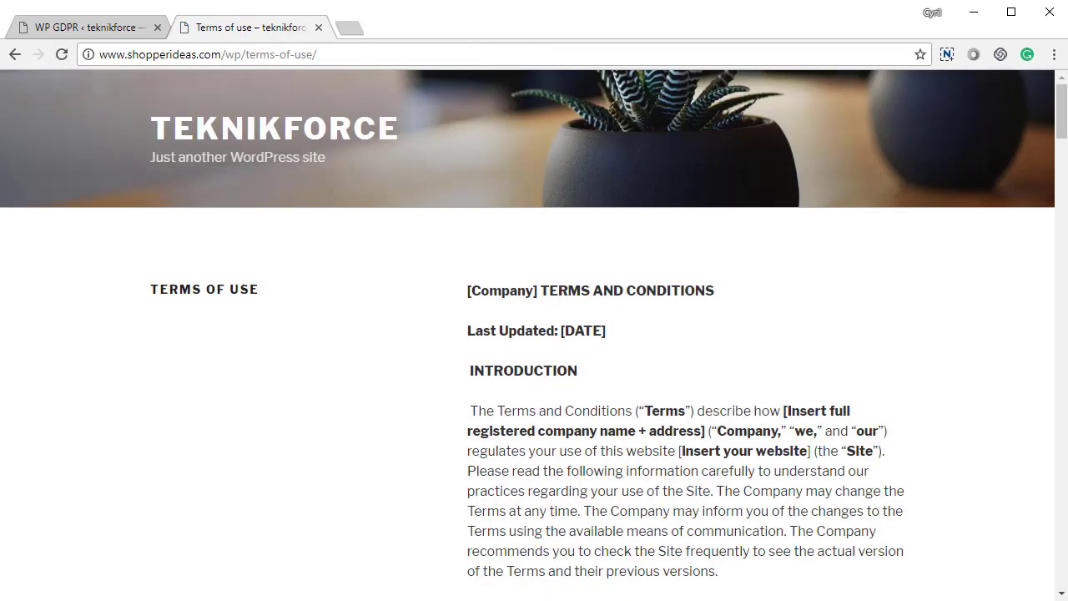
pyautogui.moveTo(1055, 121); pyautogui.dragTo(1059, 576)
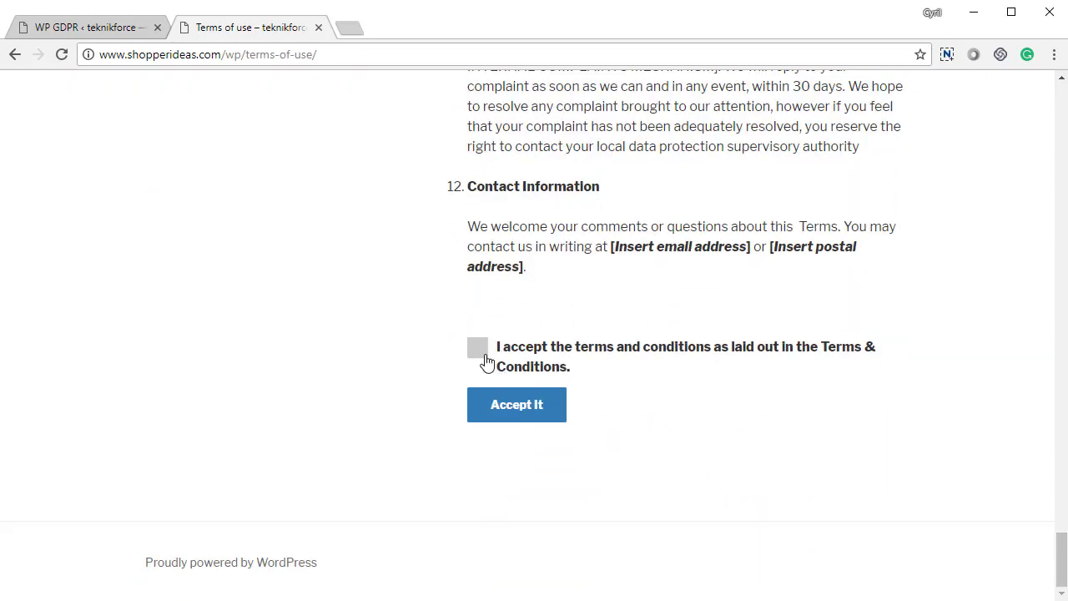
pyautogui.click(482, 358)
pyautogui.click(552, 417)
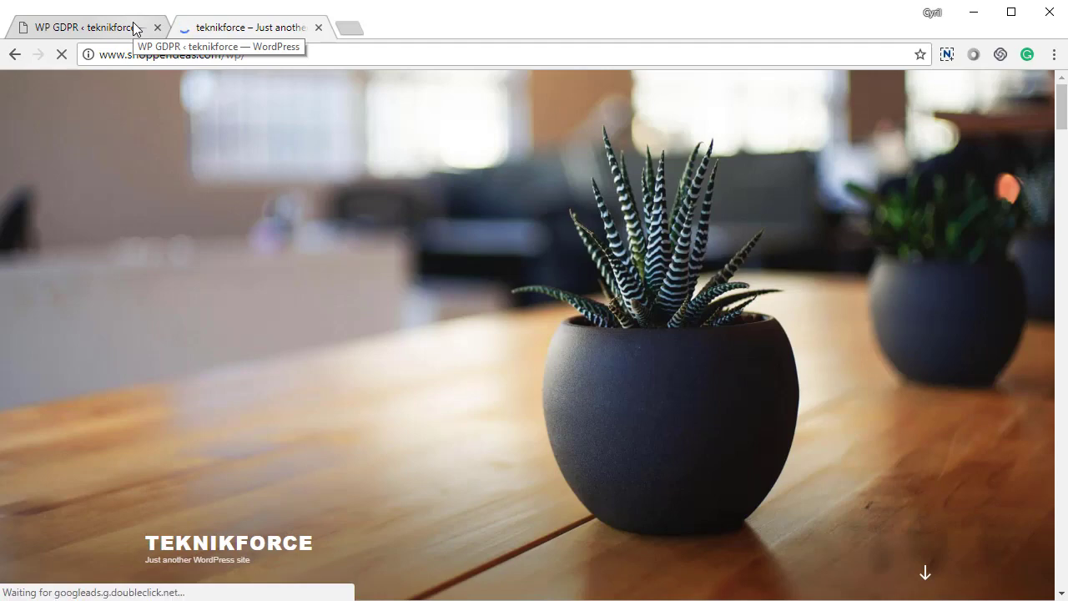
pyautogui.click(134, 29)
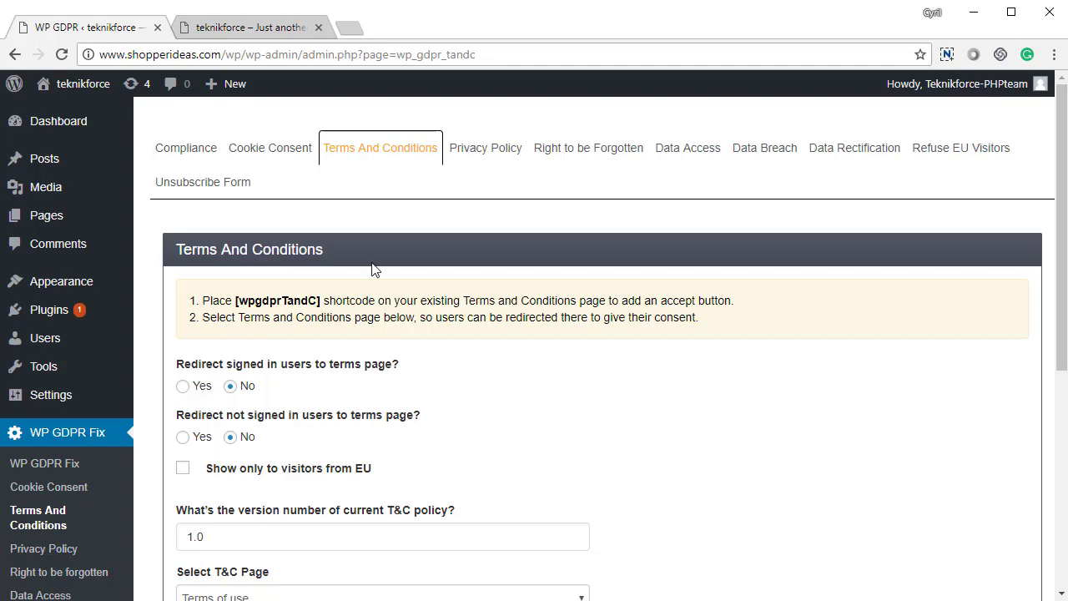
pyautogui.scroll(-3, 367, 336)
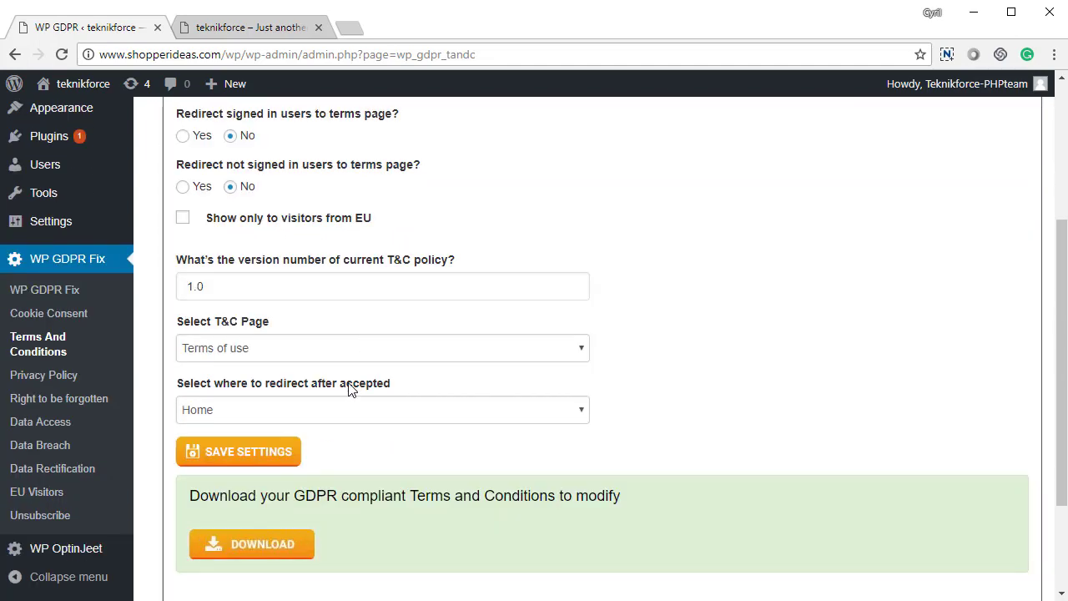
pyautogui.moveTo(621, 496); pyautogui.dragTo(429, 496)
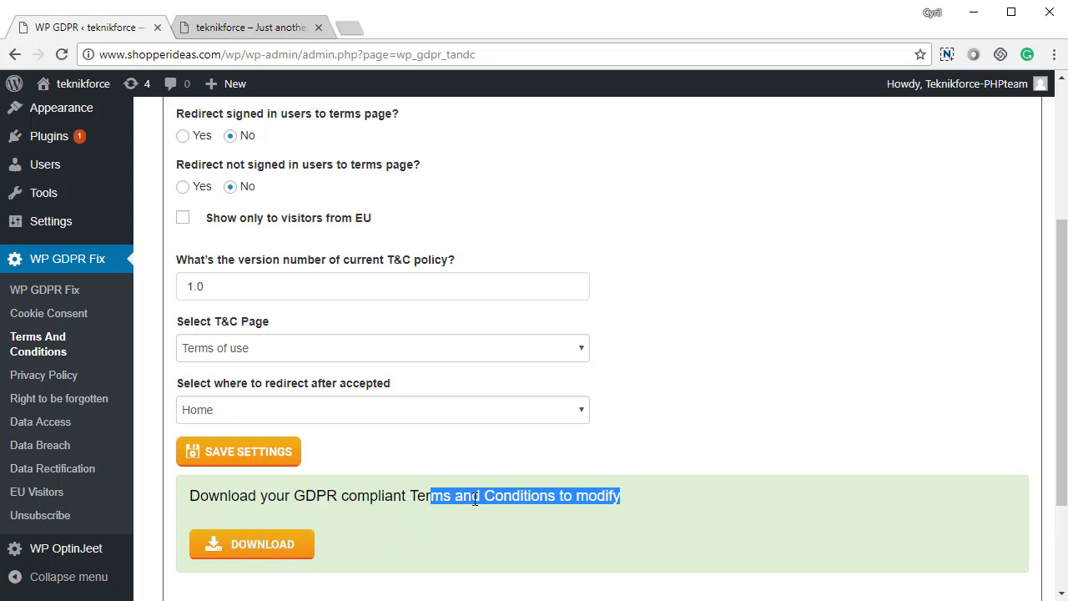
pyautogui.scroll(-2, 362, 535)
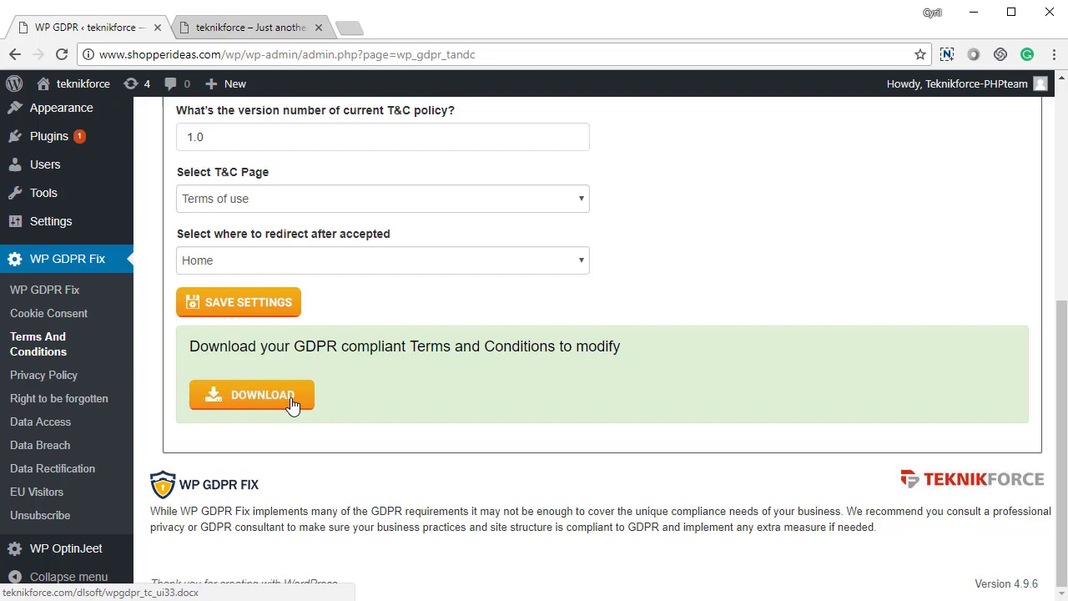
pyautogui.scroll(1, 467, 511)
pyautogui.scroll(4, 432, 492)
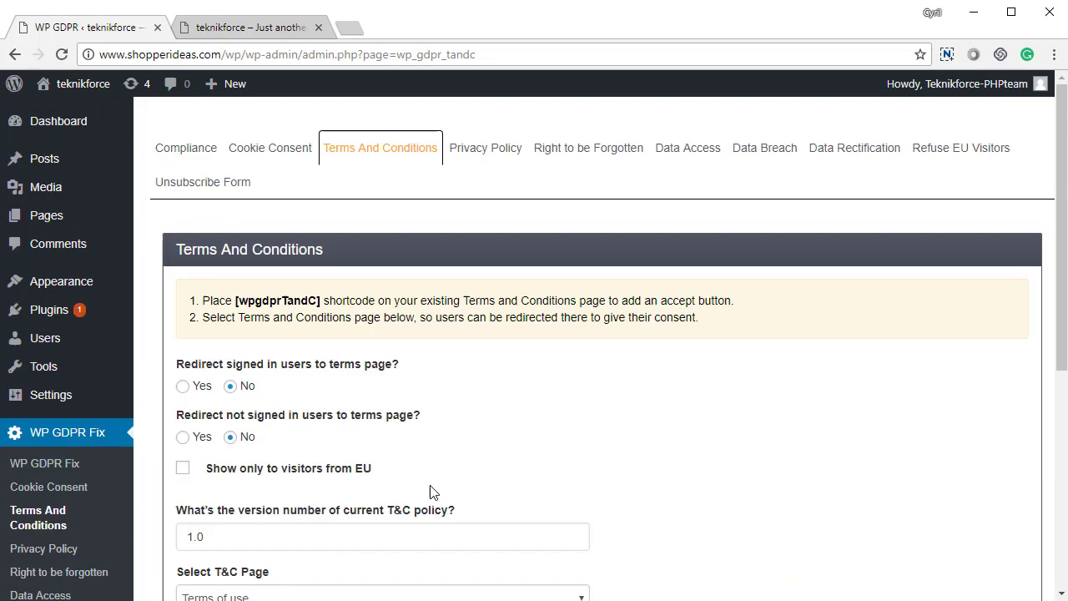
pyautogui.scroll(-4, 433, 491)
pyautogui.scroll(5, 432, 492)
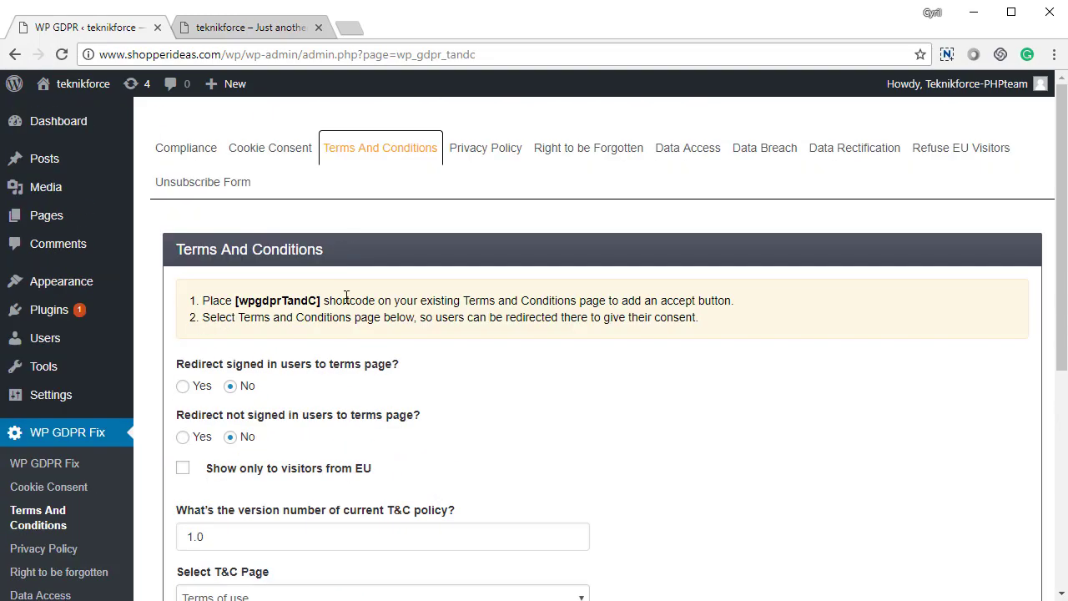